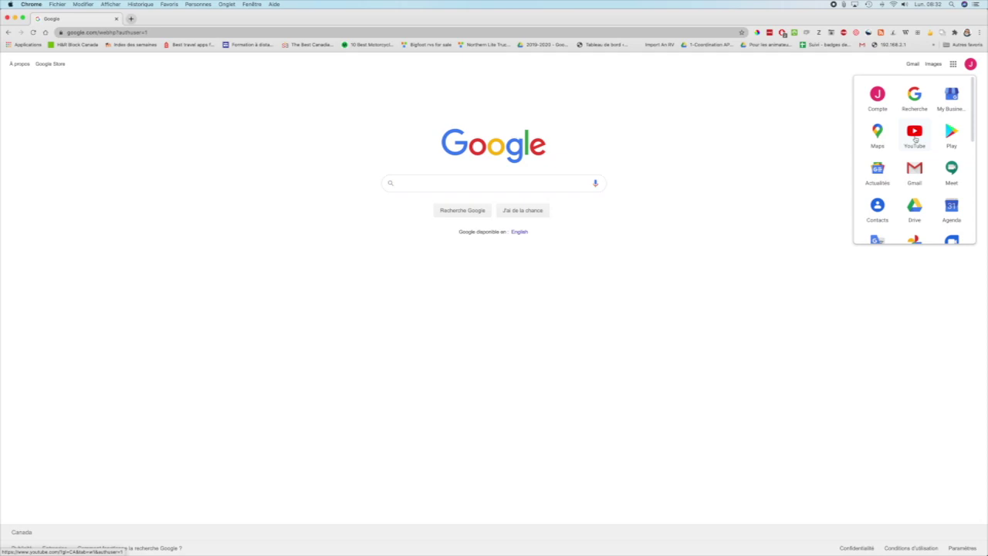
- Open YouTube from the Google apps grid on the Google home page
click(916, 139)
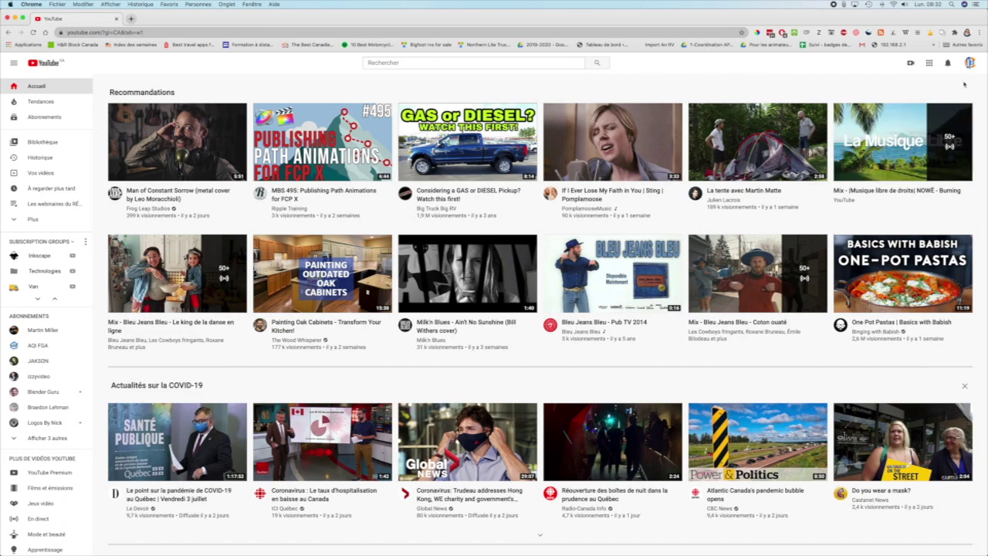
- Switch YouTube to the Exemple Vidéos Youtube channel account via Changer de compte
click(970, 62)
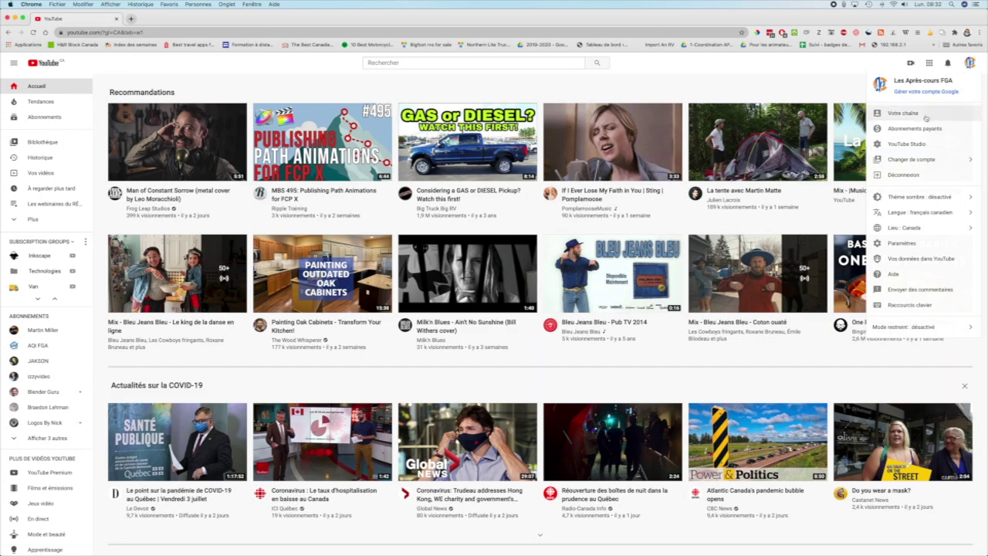
click(926, 160)
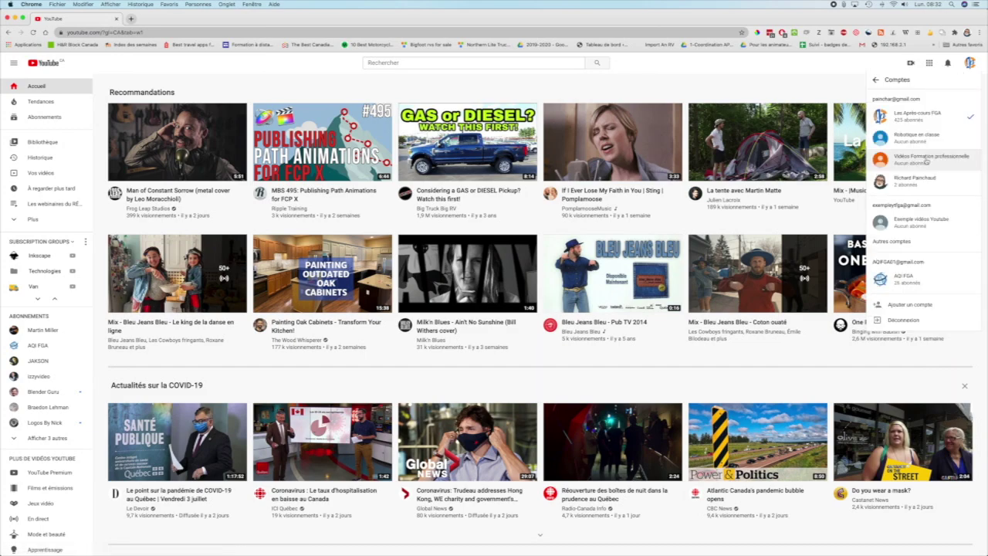
click(917, 221)
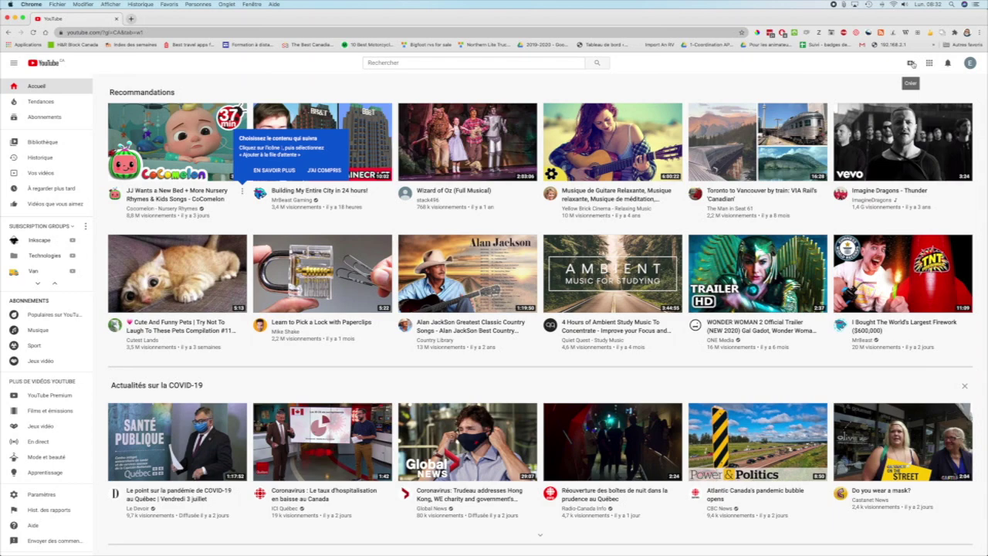
- Upload pimoer.mov from Téléchargements through Créer > Mettre en ligne une vidéo
click(912, 65)
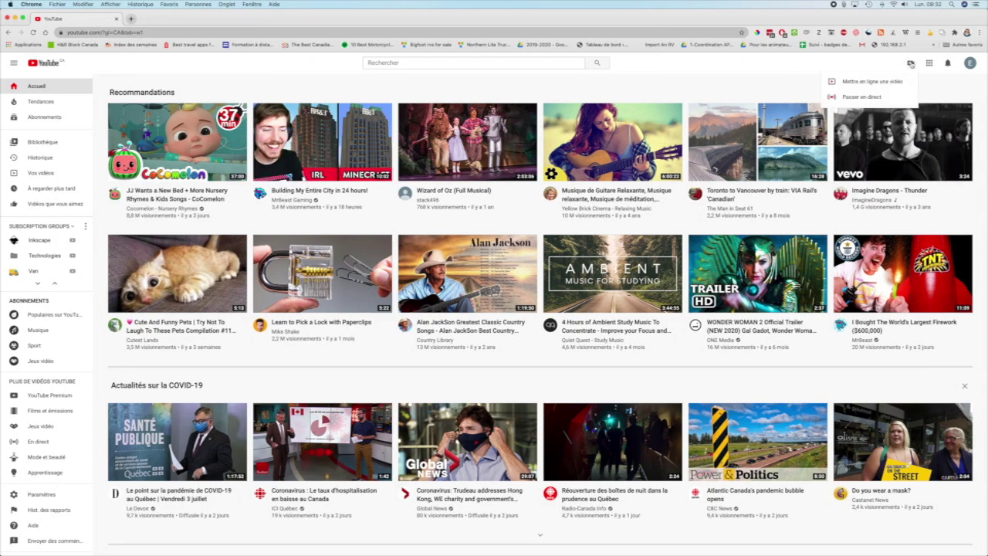
click(886, 85)
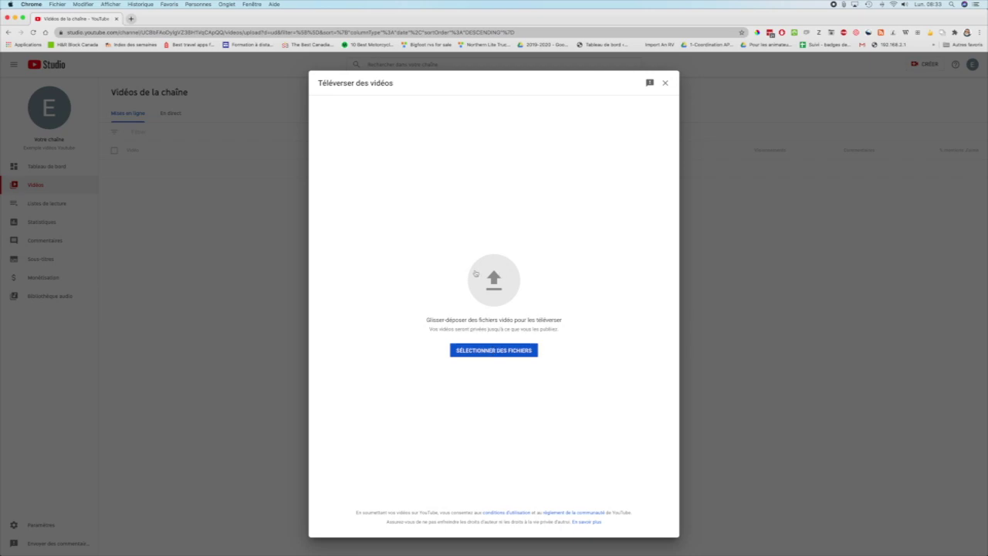
click(491, 352)
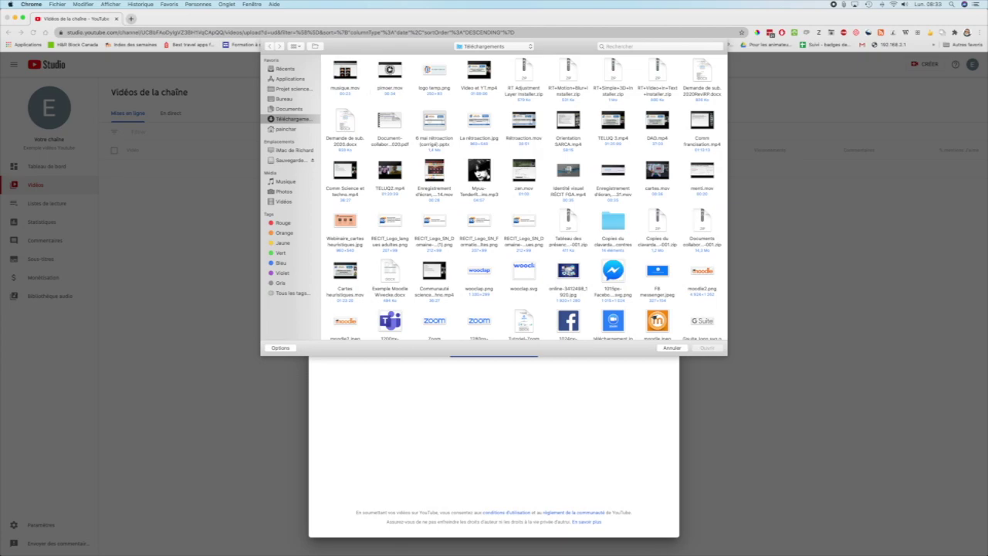
click(390, 69)
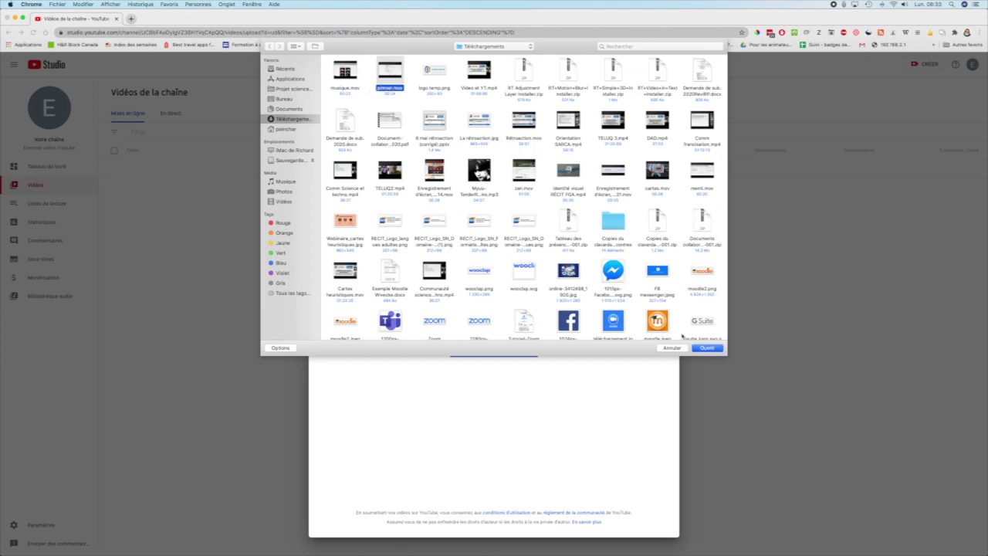
click(709, 348)
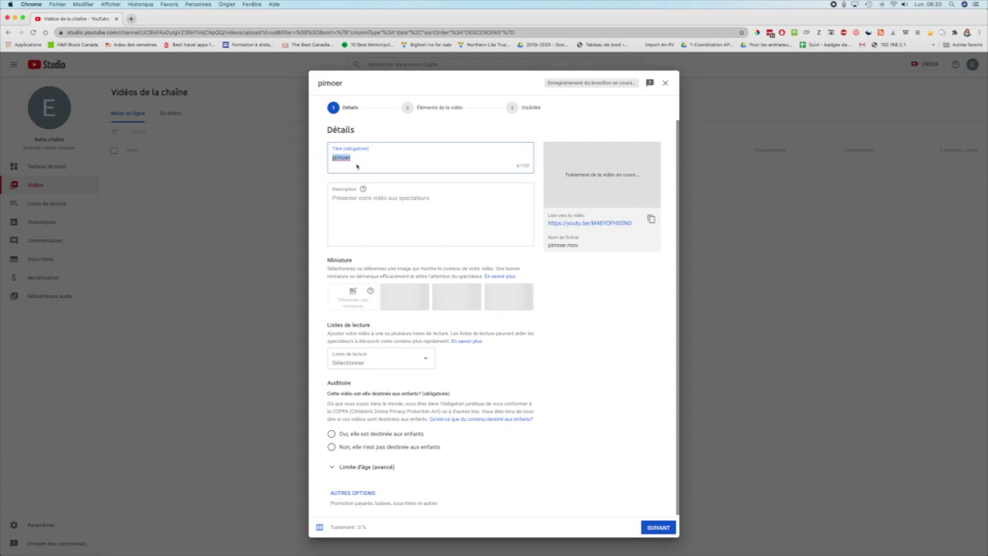
- Title the video 'Pimper vos capsules vidéos' and add a description beginning 'Découvrez comment téléverser des vidéos'
text(Pimper)
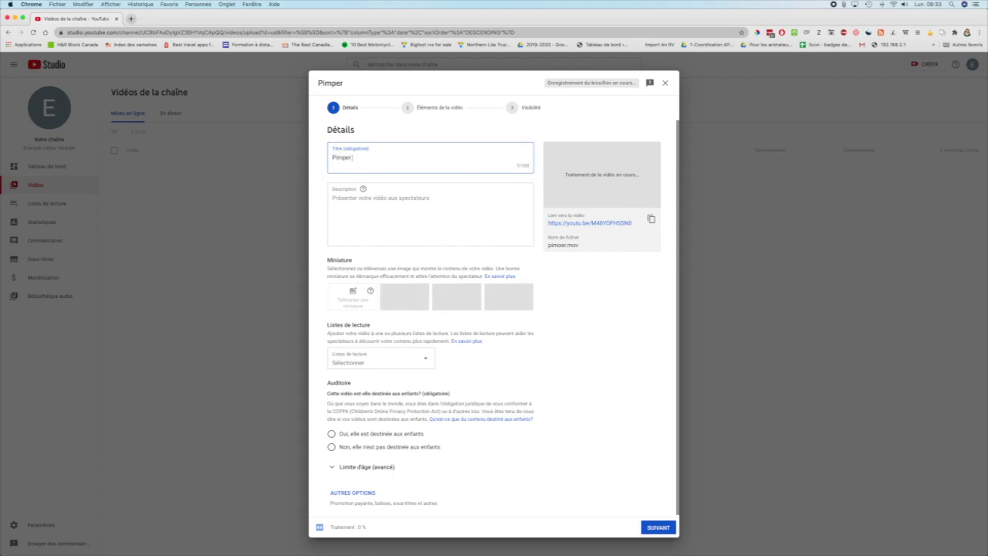
text( vos capsules vidéos)
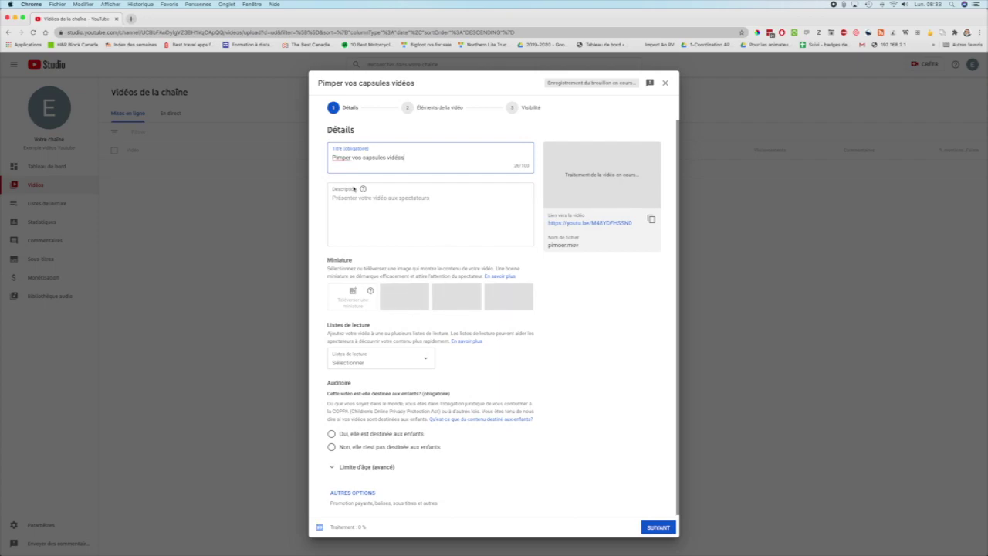
click(356, 203)
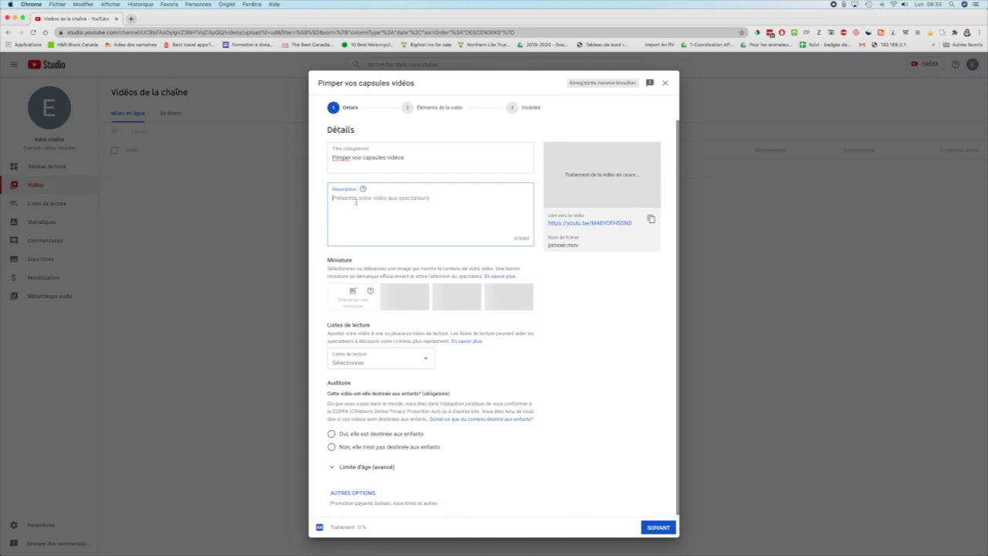
text(Découvrez comment )
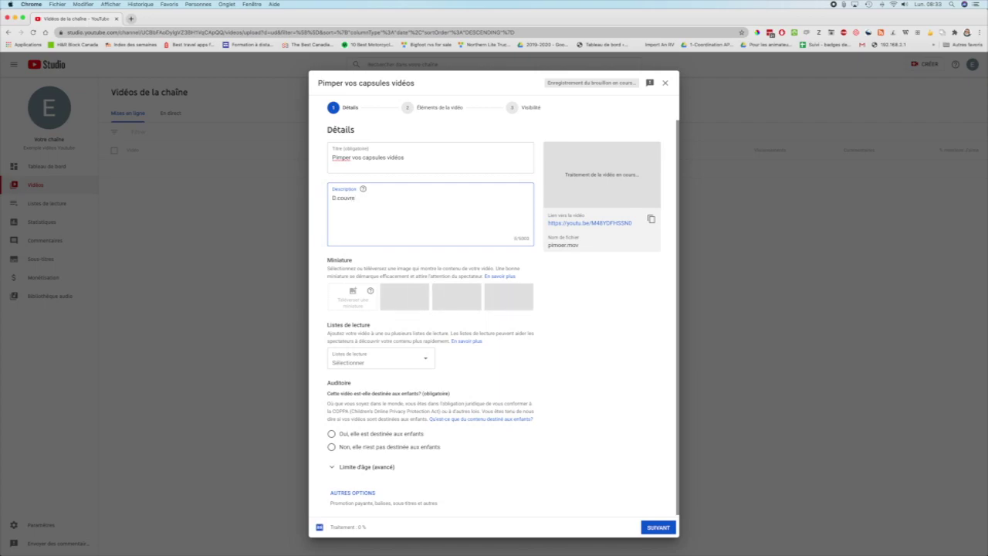
text(téléverser des vidéos dans YouTube)
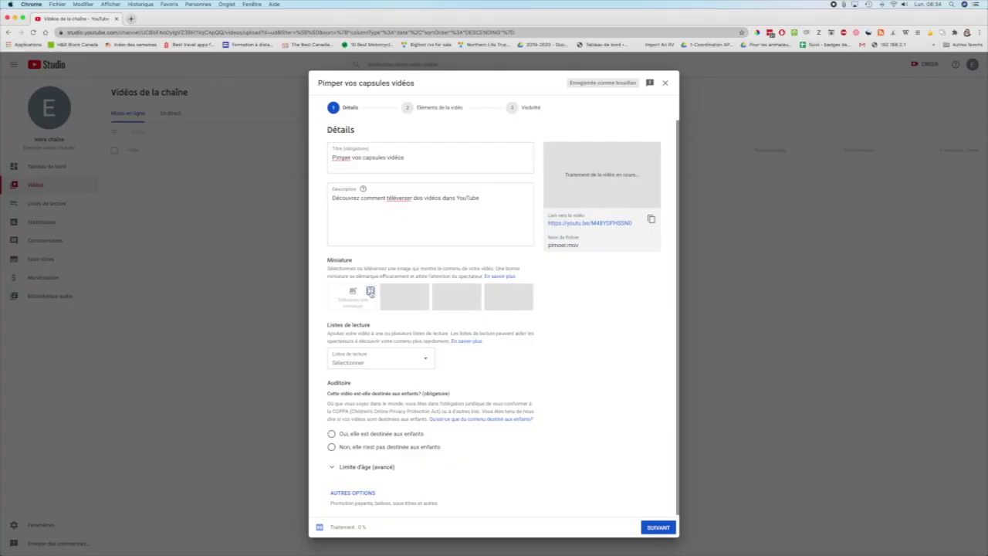
mouse_move(370, 292)
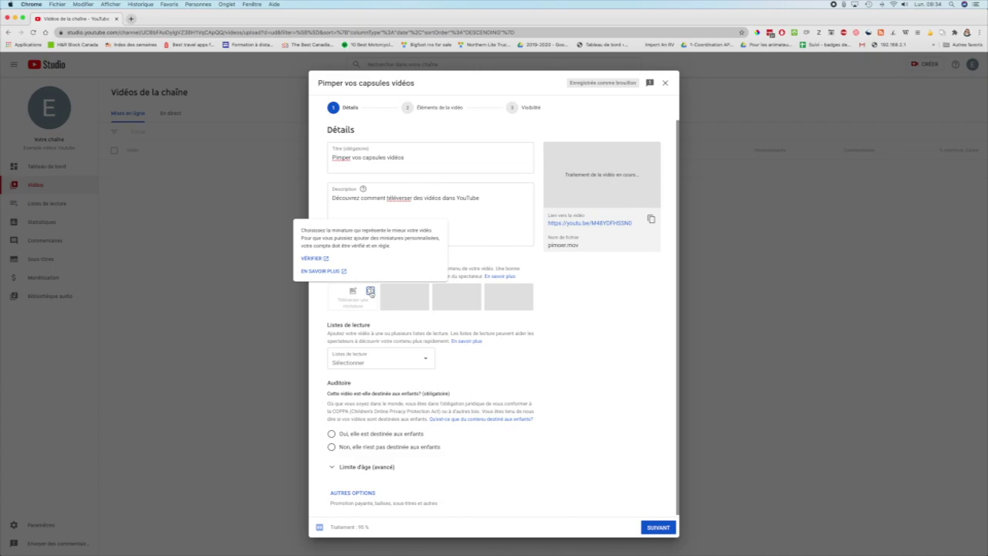
- Verify the account by SMS using the phone number and six-digit code, then return to the upload
click(314, 258)
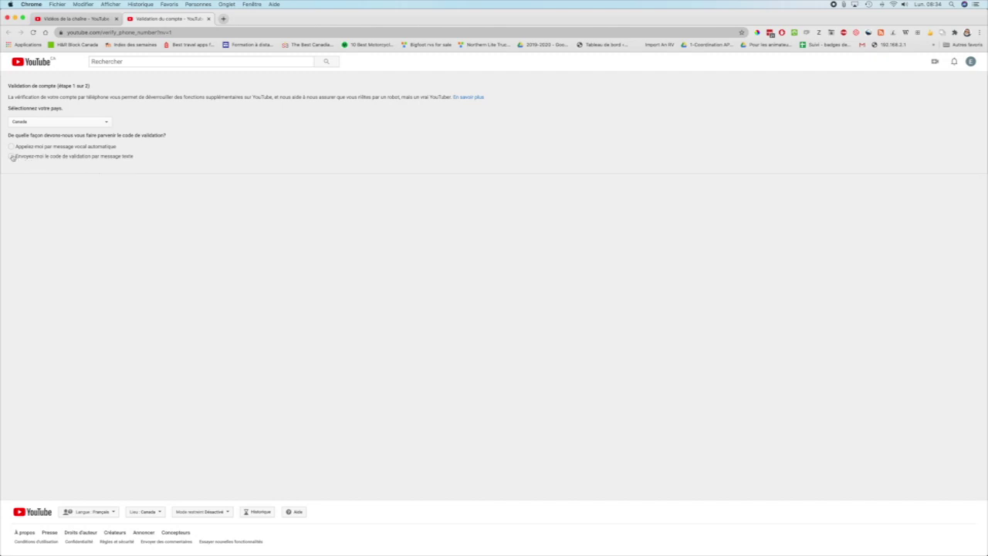
click(11, 156)
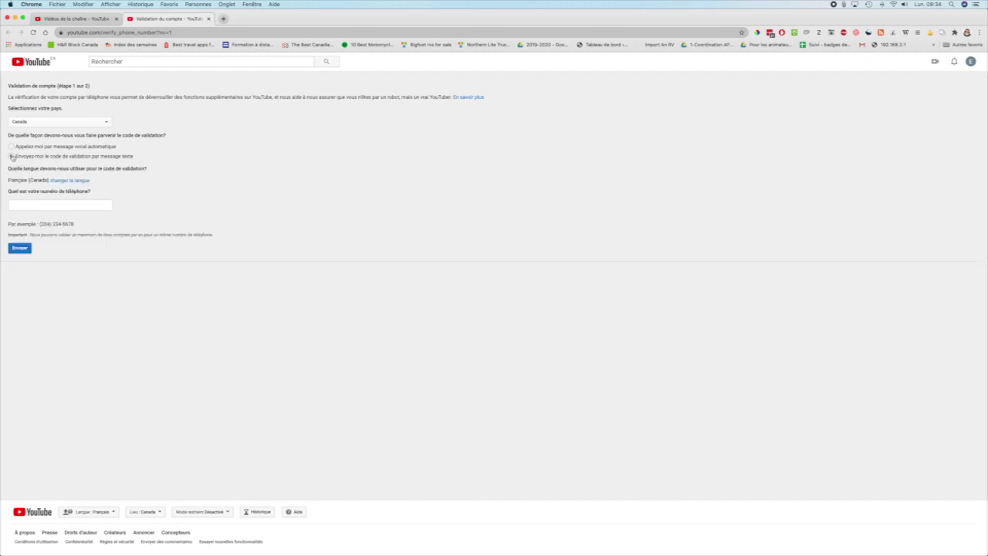
click(24, 203)
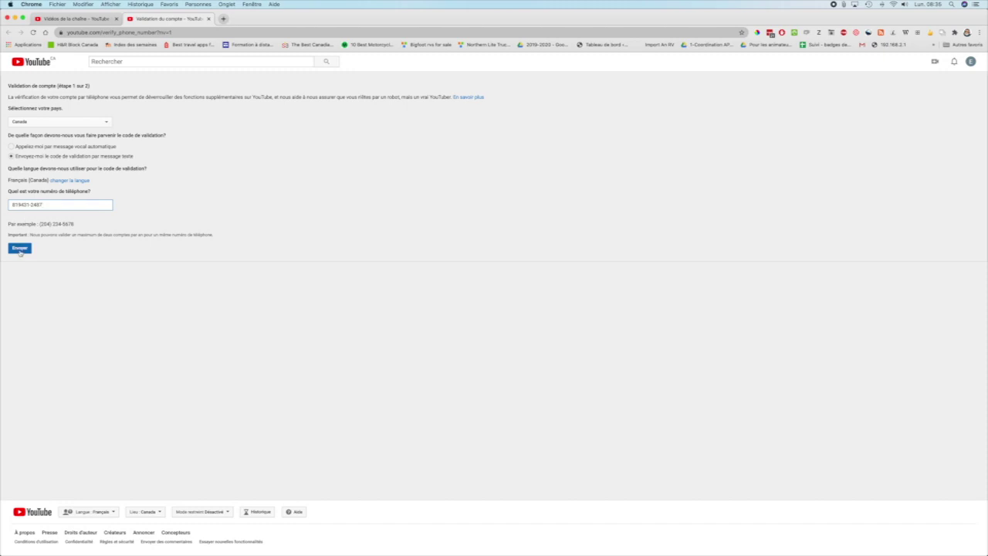
click(20, 248)
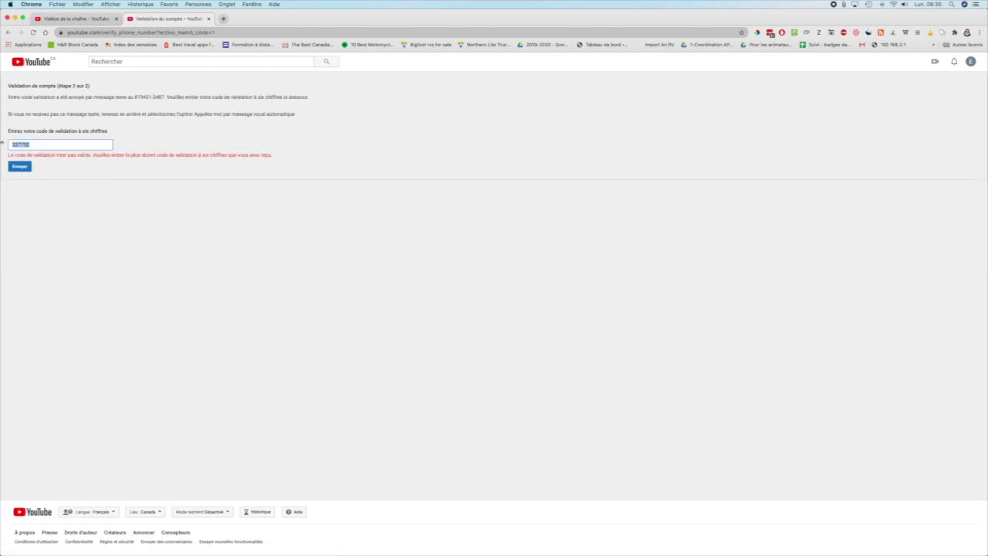
key(Return)
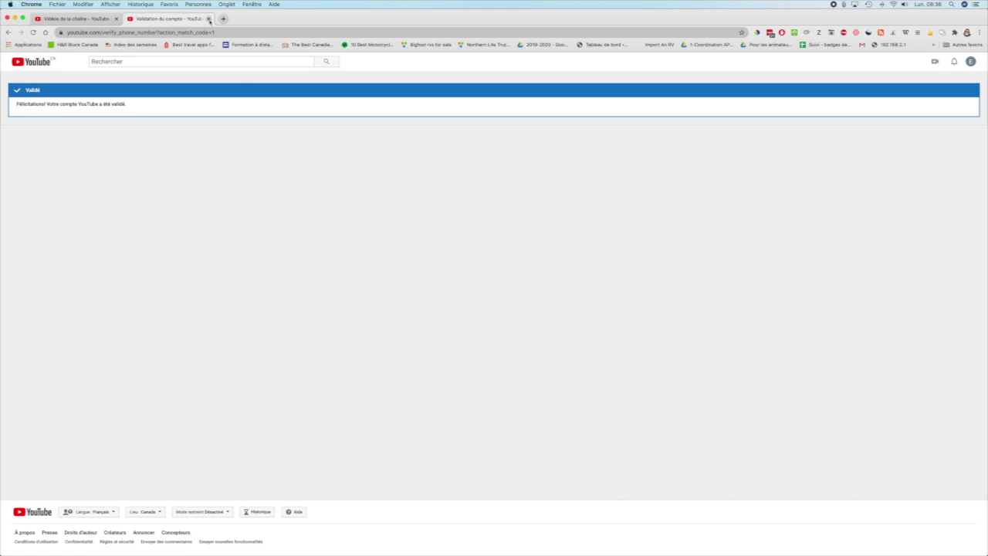
click(208, 18)
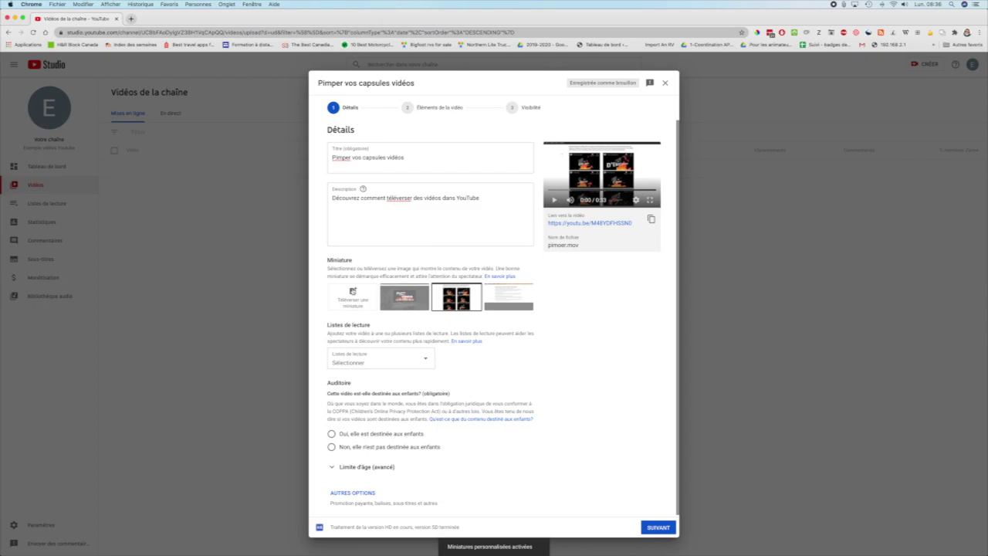
- Set logo temp.png as the custom thumbnail and check the Listes de lecture options
click(352, 293)
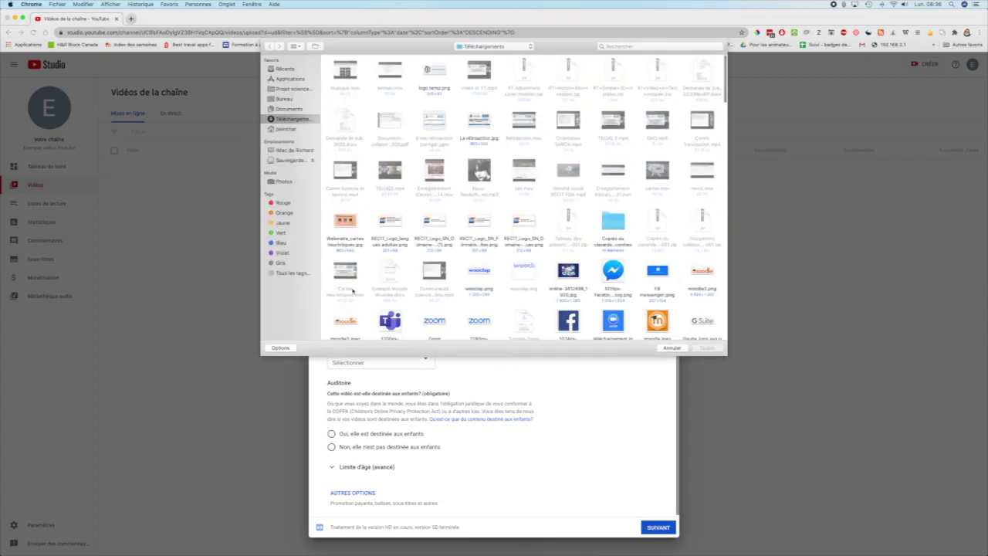
click(435, 71)
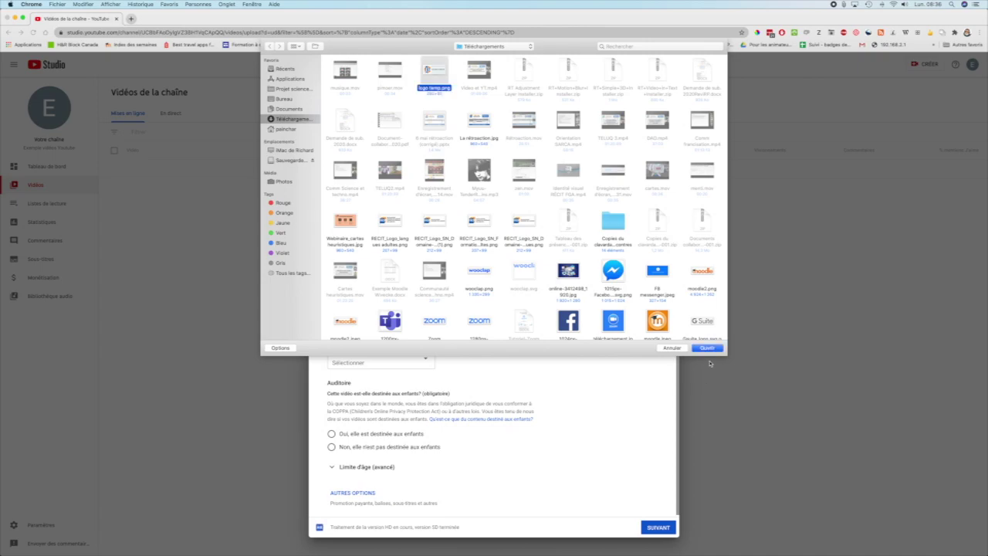
click(707, 348)
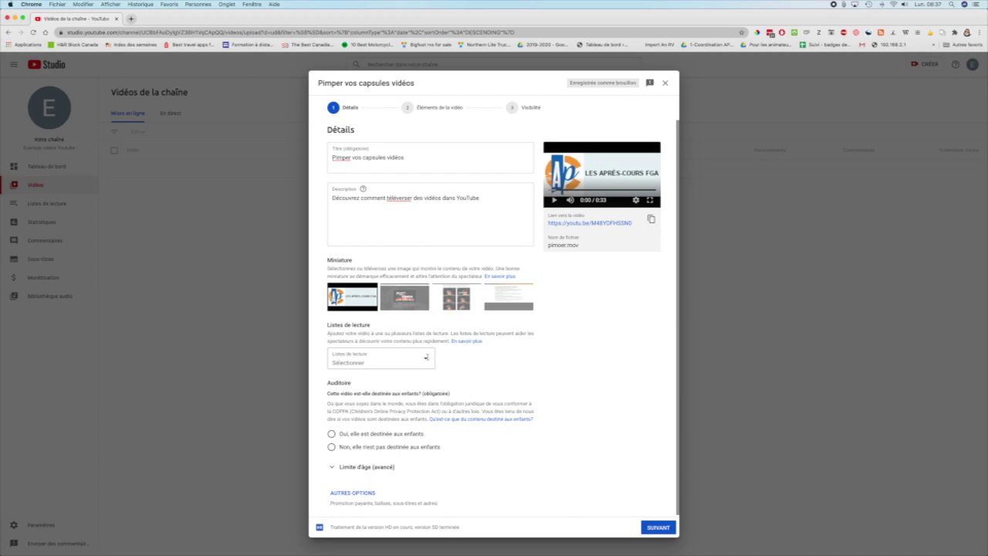
click(428, 359)
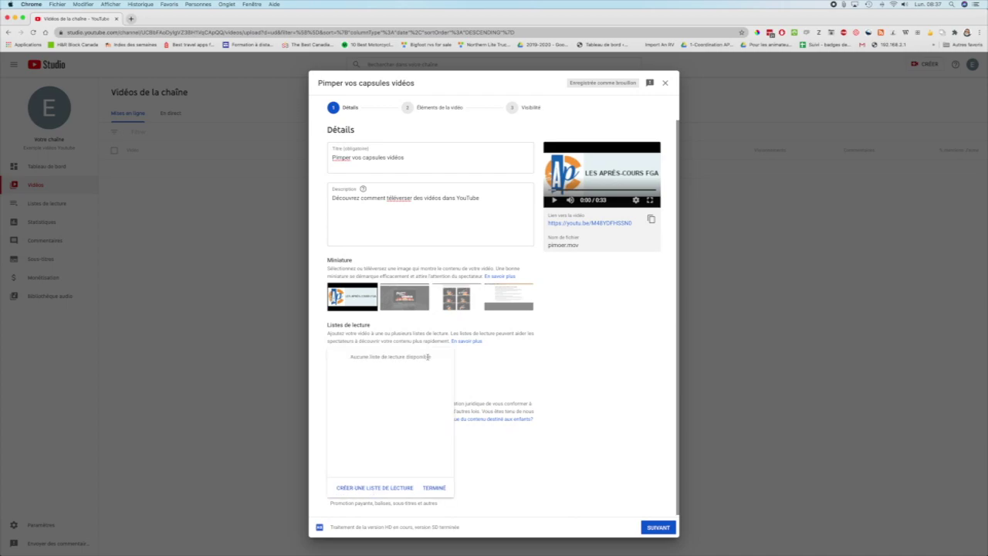
- Start a new playlist titled 'Comment faire', fixing the 'Commnet' typo
click(391, 488)
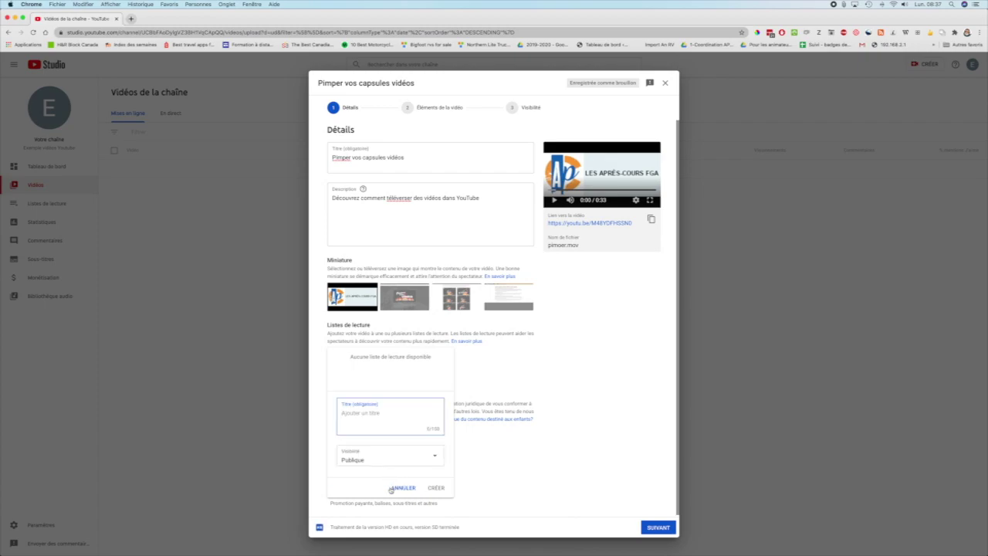
text(Commnet faire)
double_click(354, 413)
text(Comment)
- Try Non répertoriée visibility, return it to Publique, then cancel the playlist form
click(434, 458)
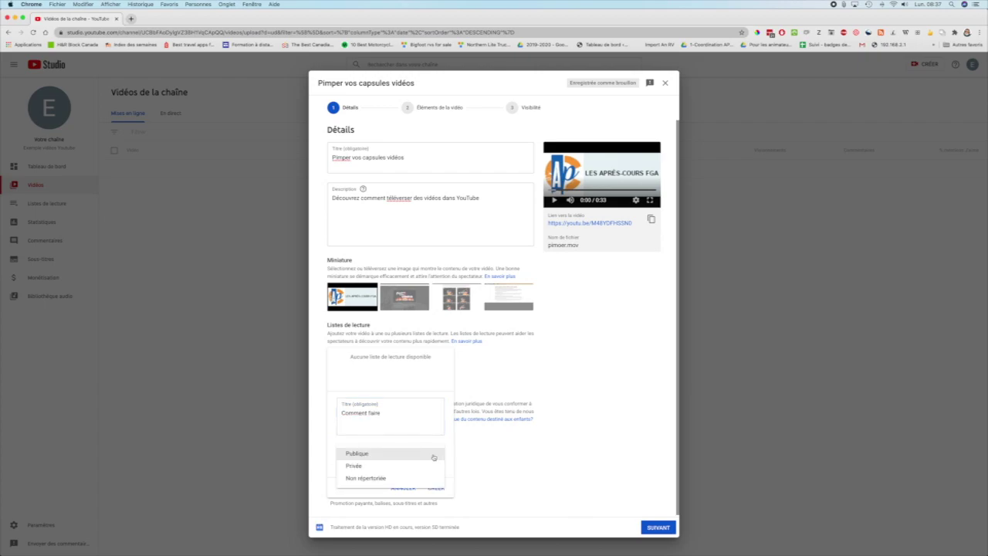
click(434, 457)
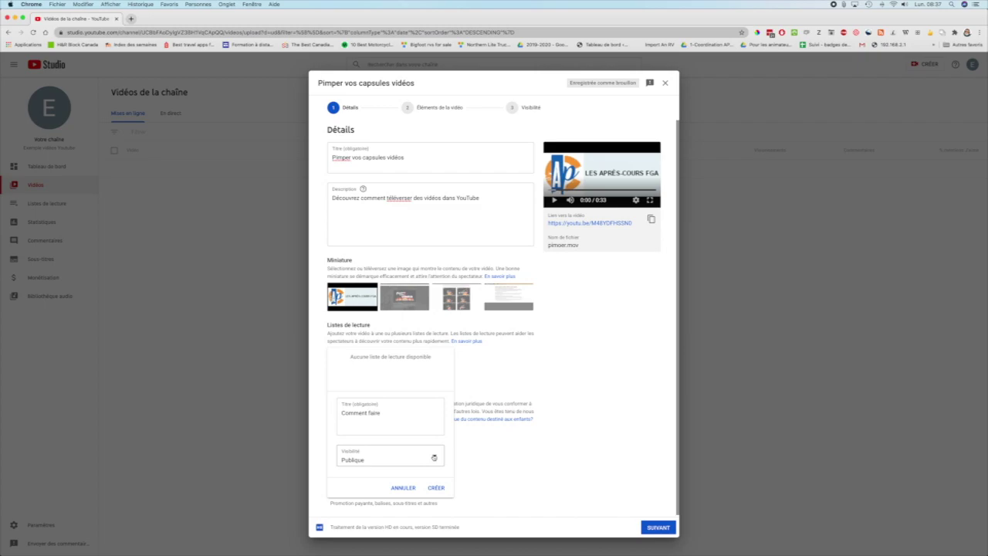
click(434, 458)
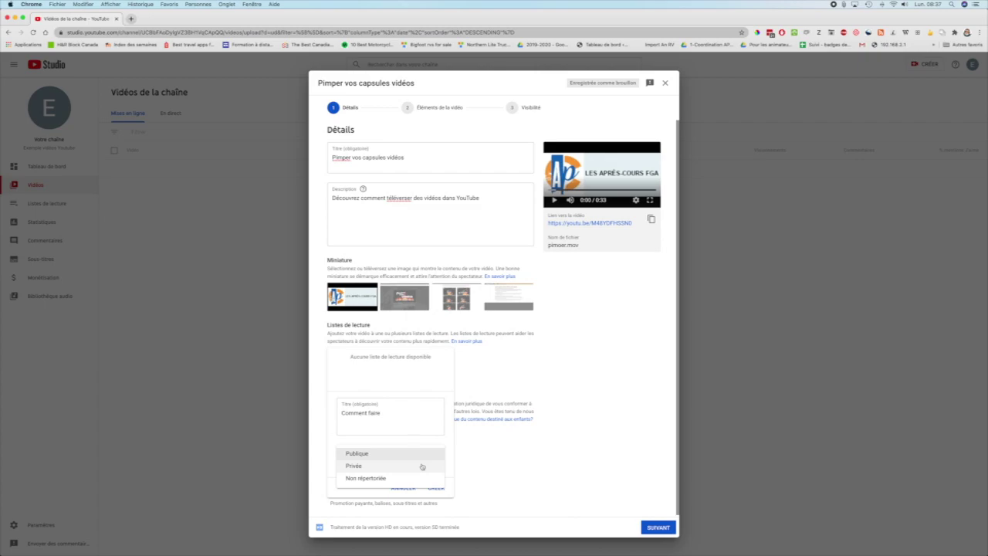
click(416, 477)
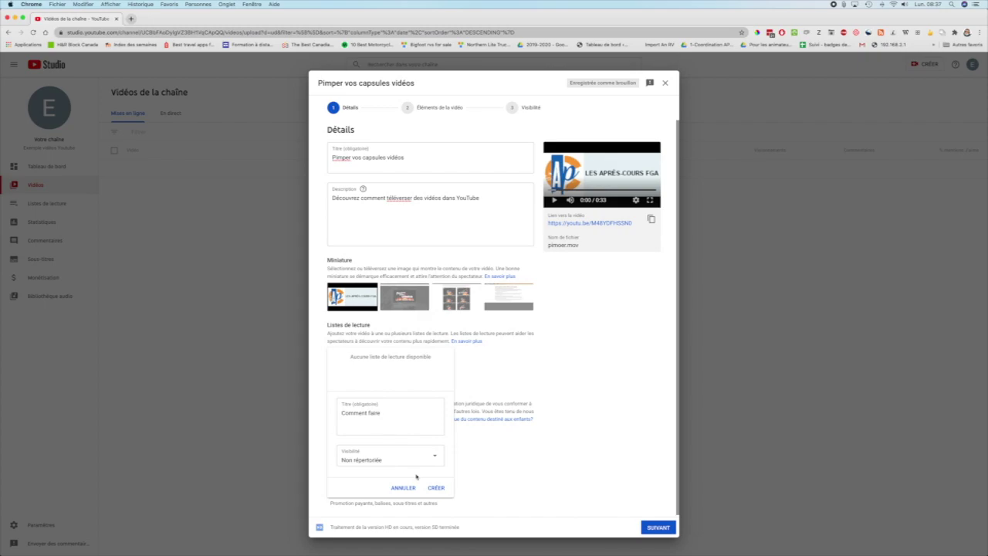
click(435, 457)
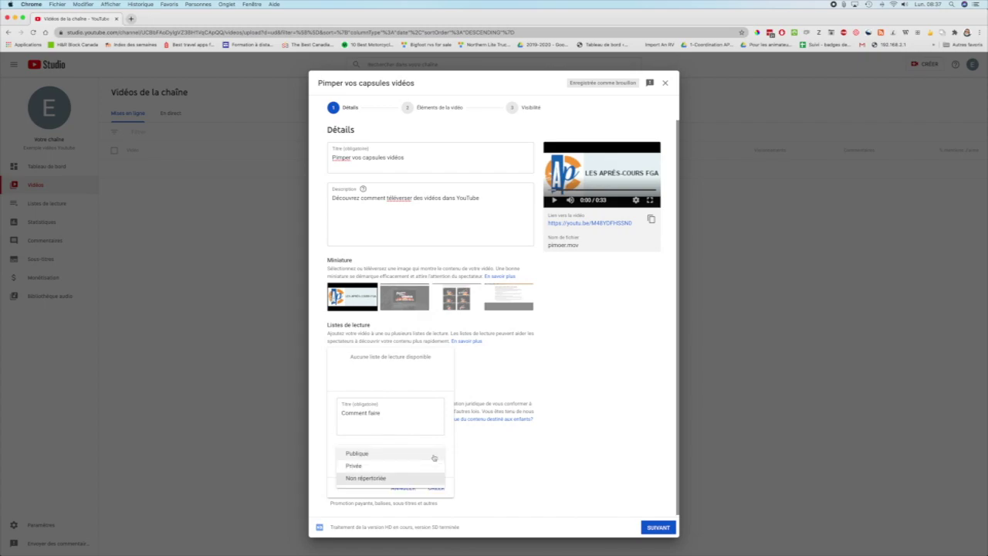
click(420, 455)
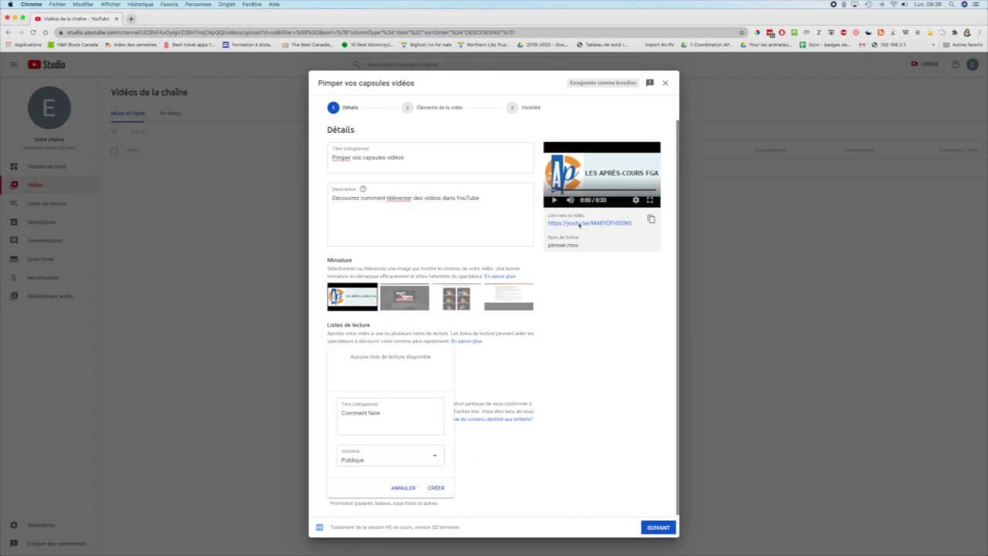
click(652, 221)
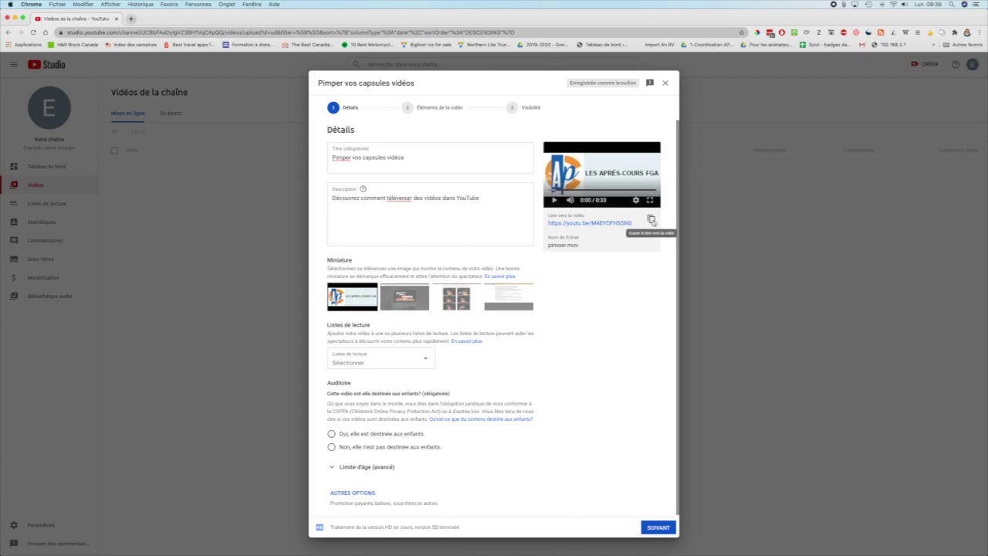
- Copy the video link, mark it 'Non, elle n'est pas destinée aux enfants', and advance to Visibilité
click(652, 222)
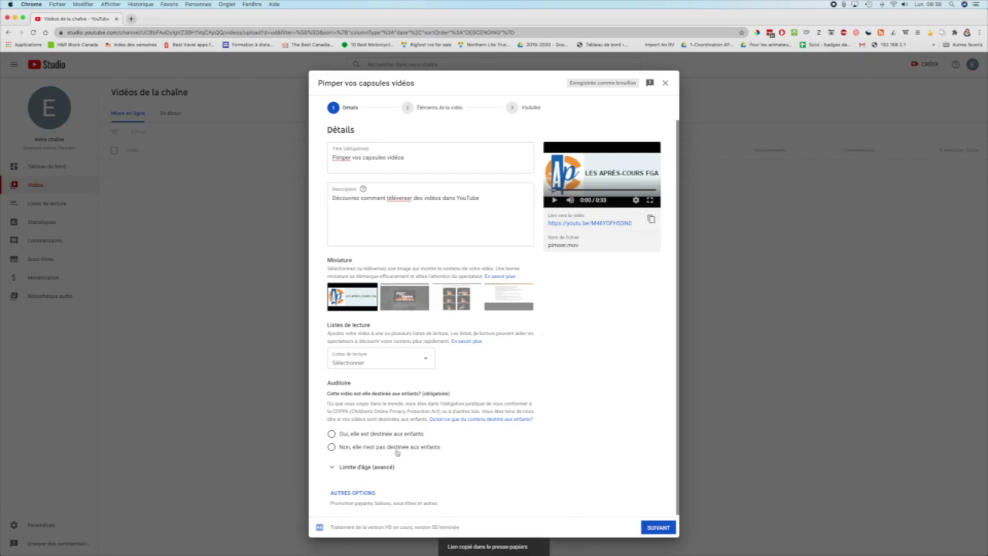
click(332, 448)
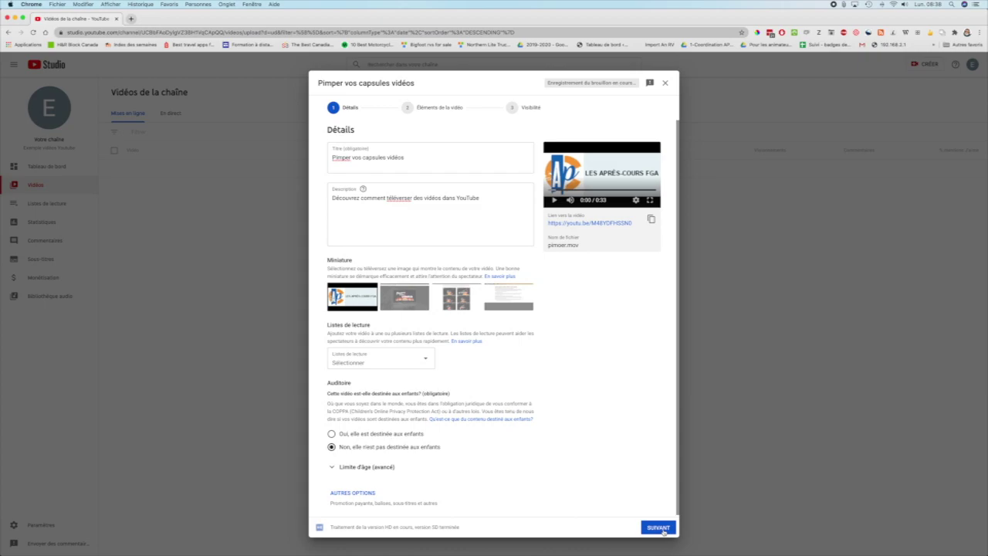
click(660, 530)
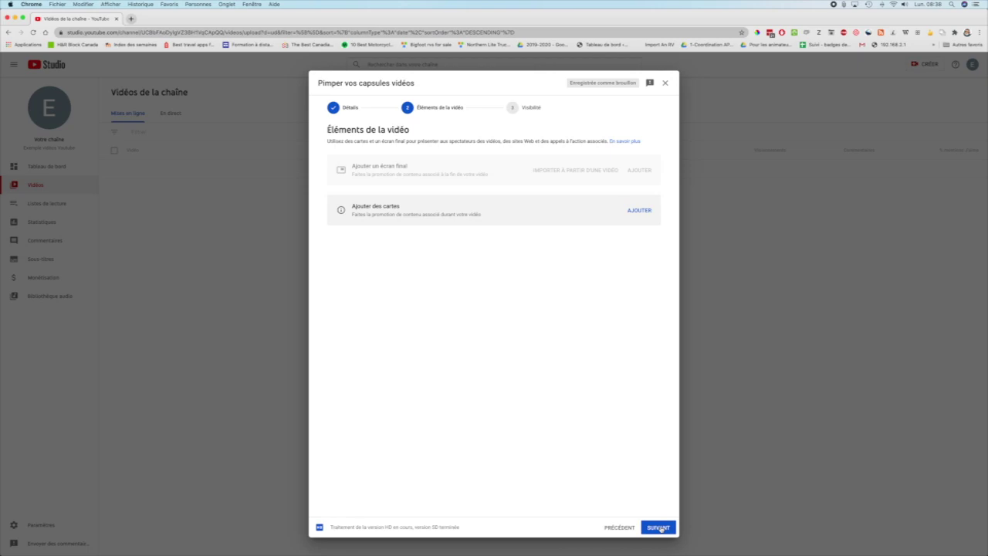
click(658, 528)
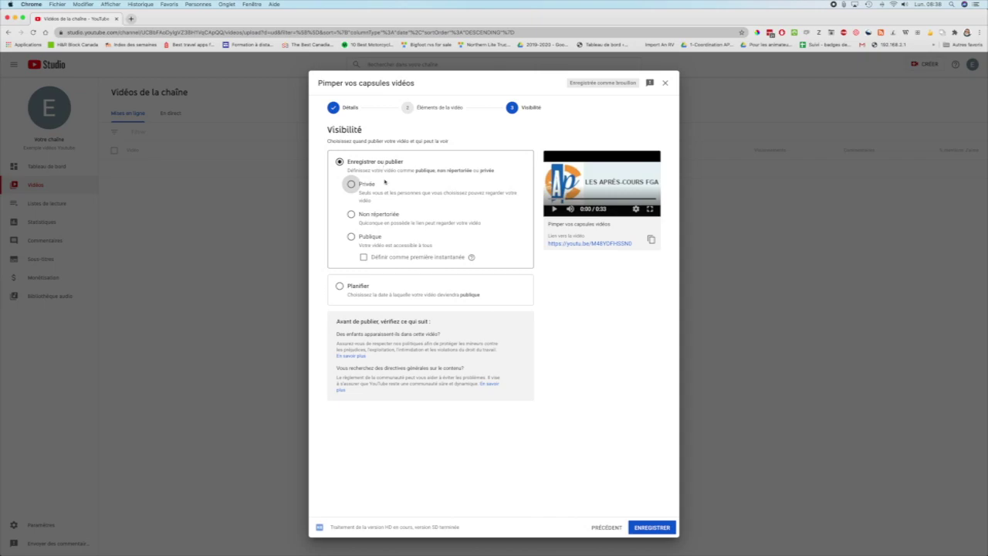
- Schedule the video to go public on 7 July 2020 and close the Vidéo programmée dialog
click(352, 236)
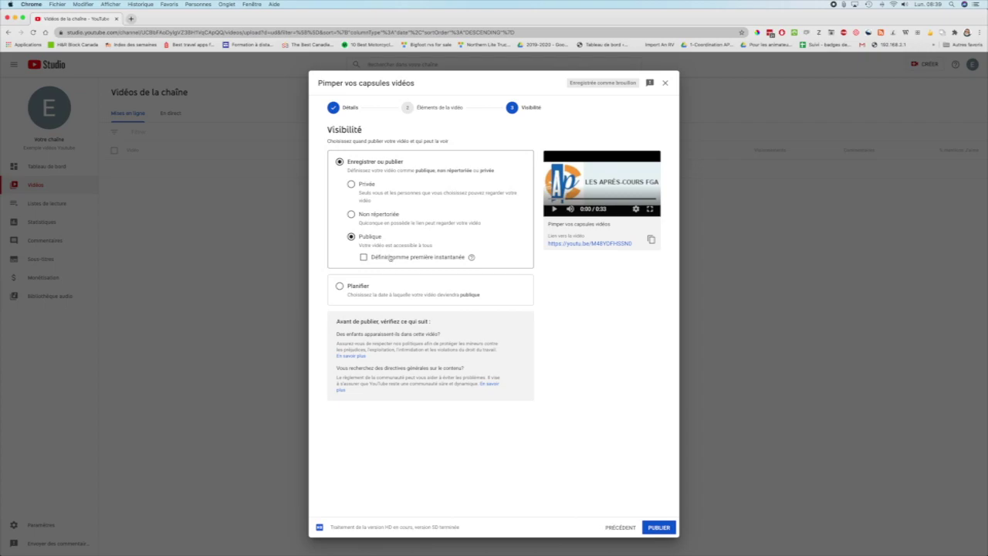
mouse_move(471, 257)
click(352, 214)
click(339, 287)
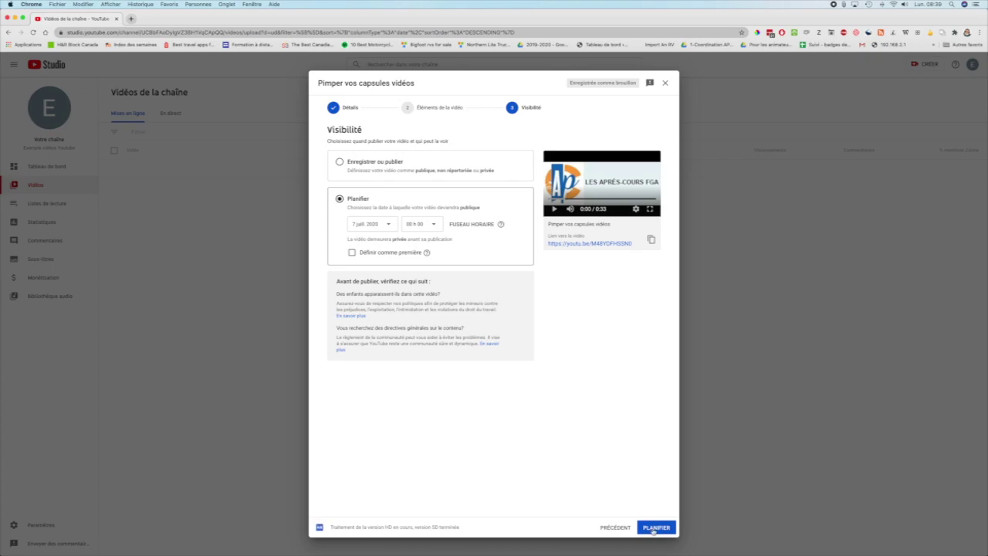
click(656, 528)
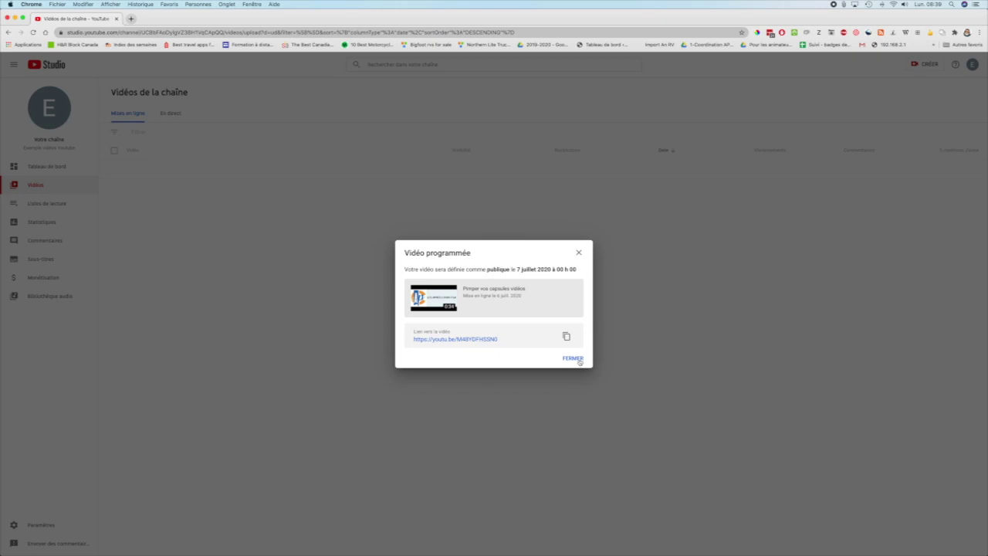
click(574, 358)
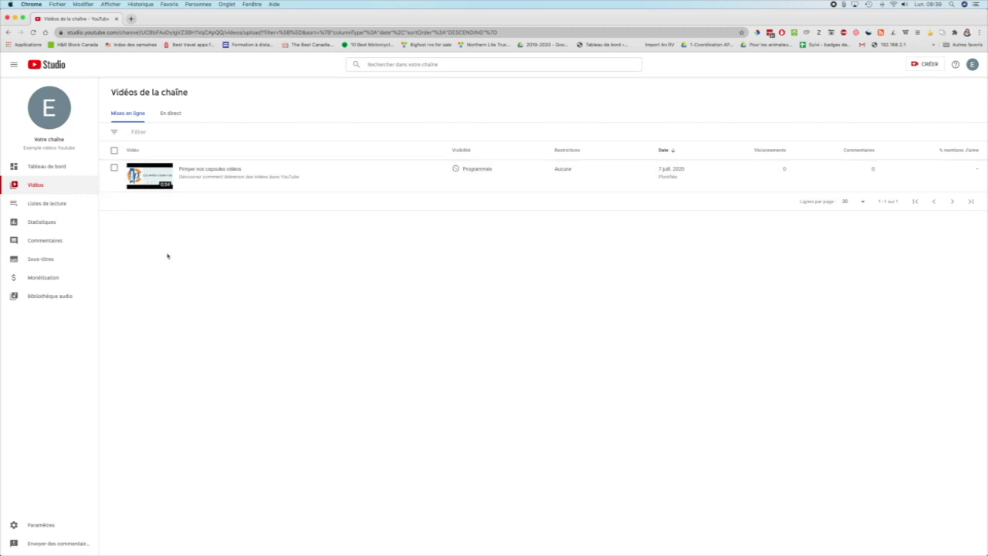
- Open the Détails page of 'Pimper vos capsules vidéos' from the channel video list
mouse_move(187, 177)
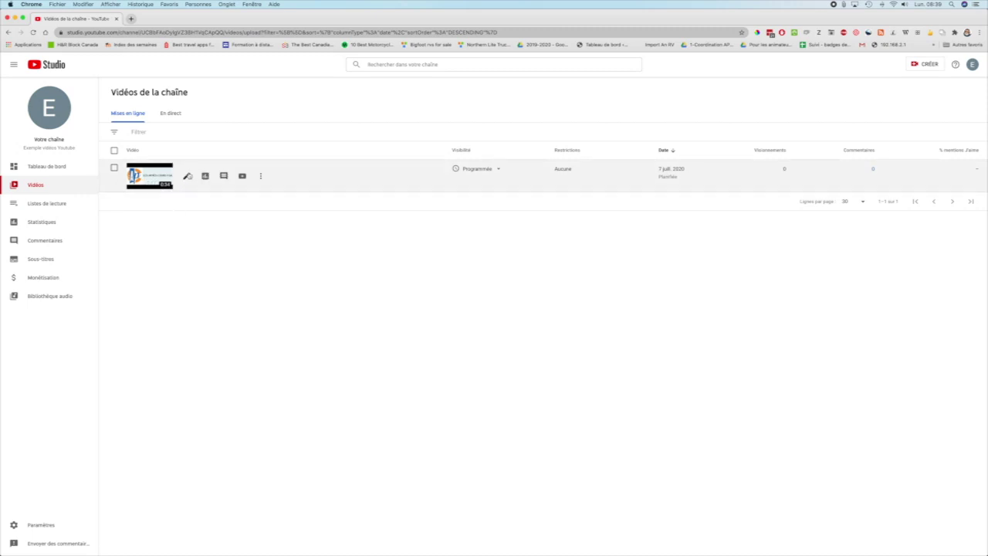
click(187, 176)
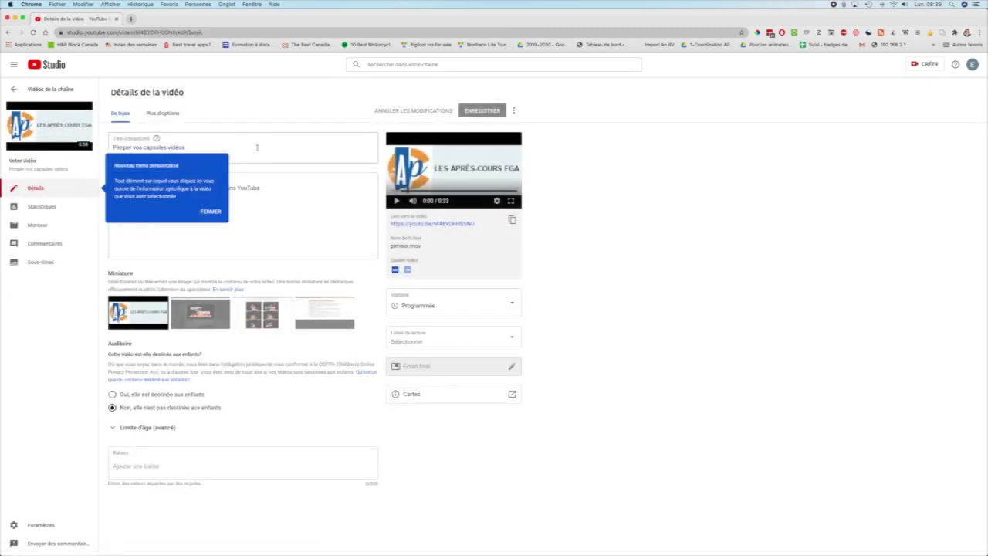
- Change the scheduled video's visibility to Publique immediately, save, and go back to Vidéos de la chaîne
click(283, 210)
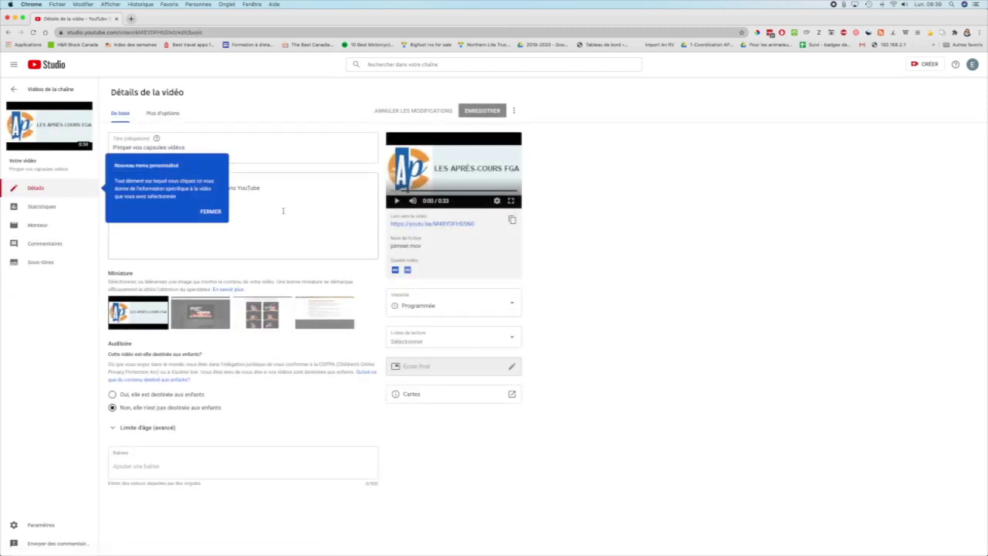
click(208, 211)
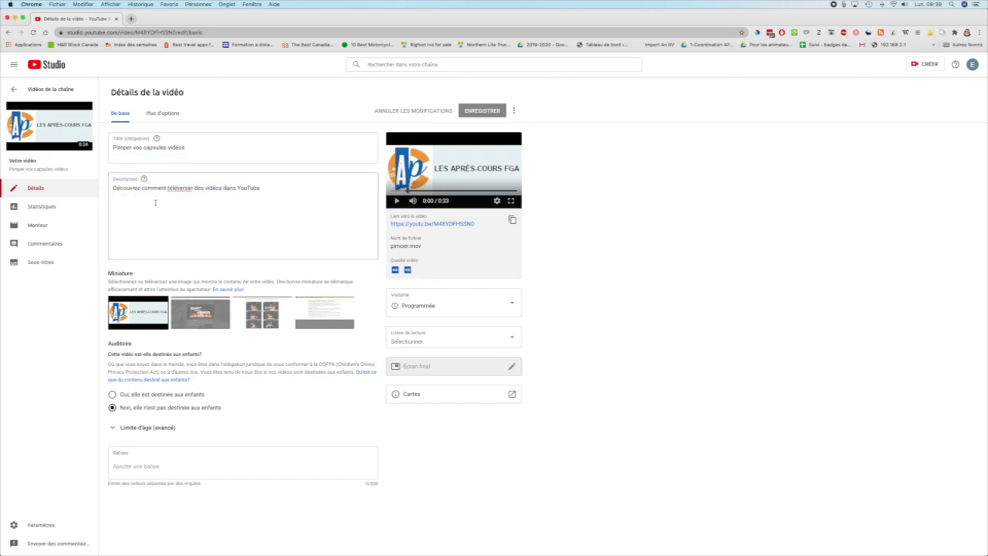
mouse_move(143, 311)
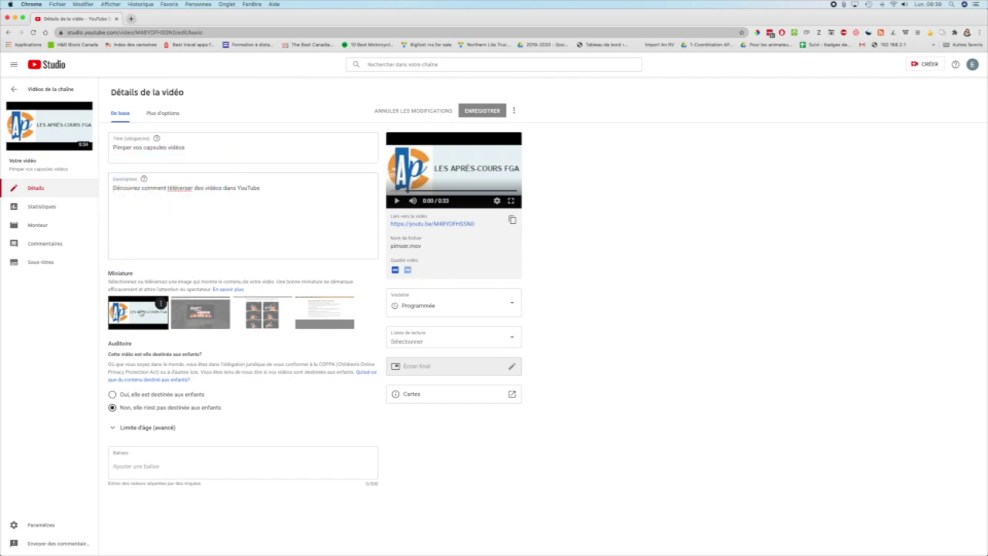
click(514, 302)
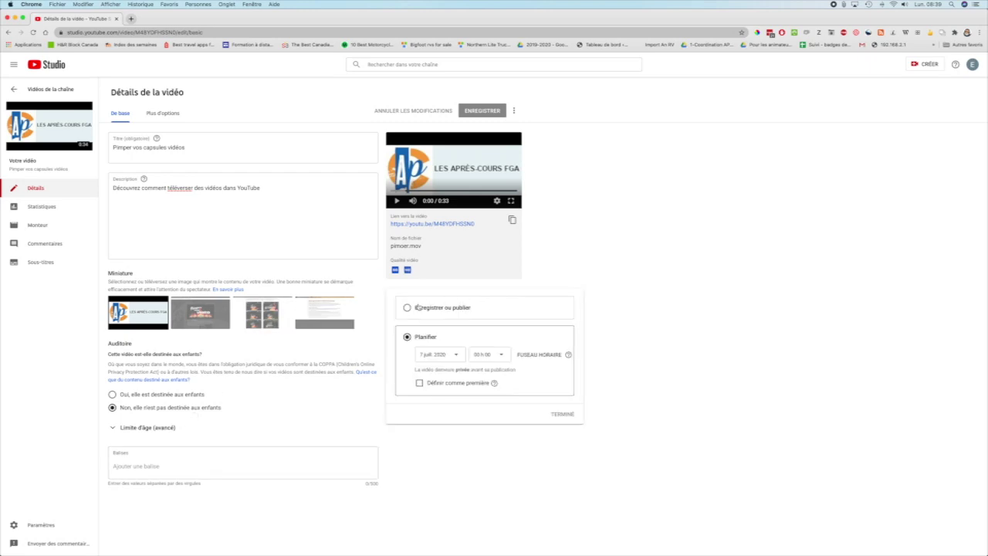
click(415, 307)
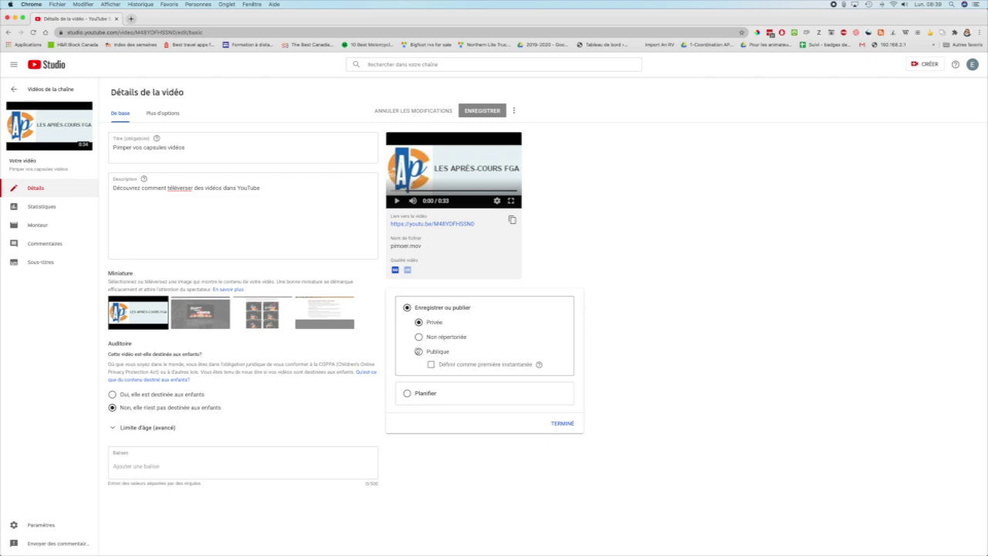
click(419, 351)
click(569, 425)
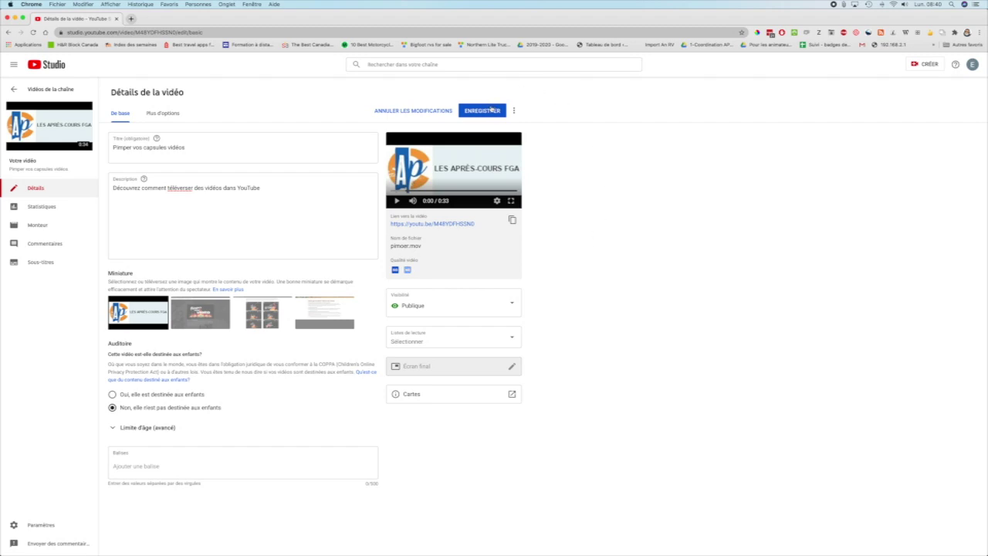
click(491, 109)
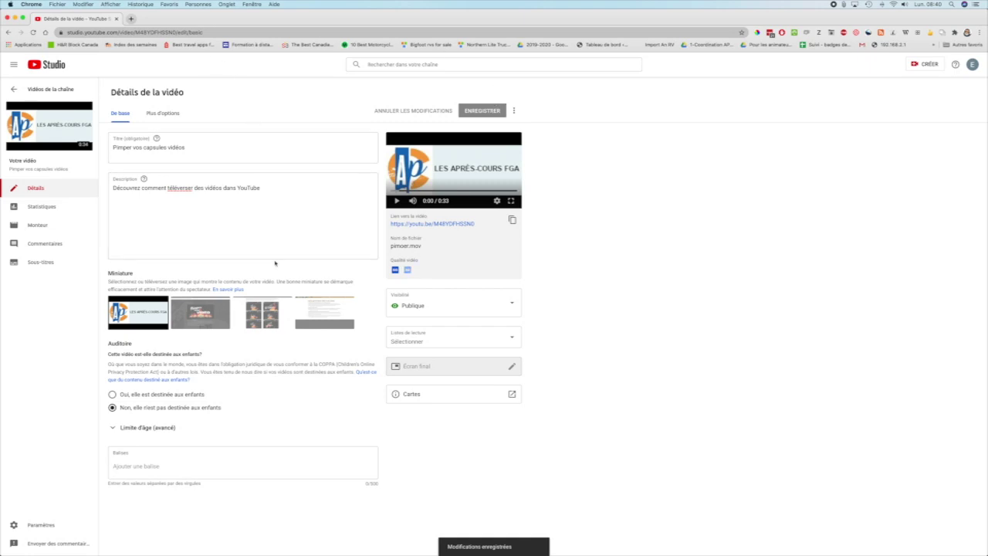
click(42, 90)
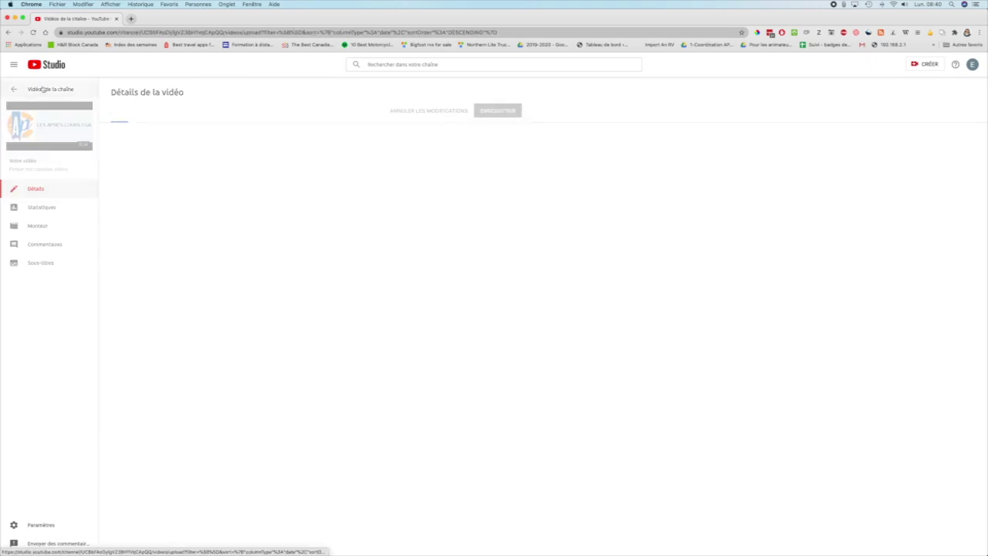